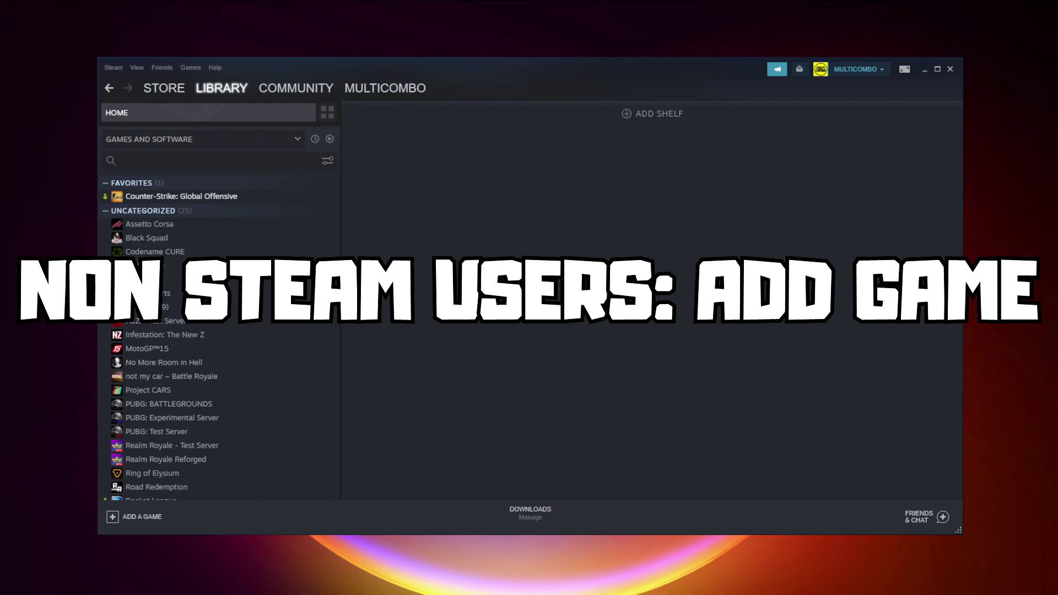
Step: Add YOUR PROBLEMATIC GAME to the library as a non-Steam game and open its page
{"action": "left_click", "coordinate": [140, 518]}
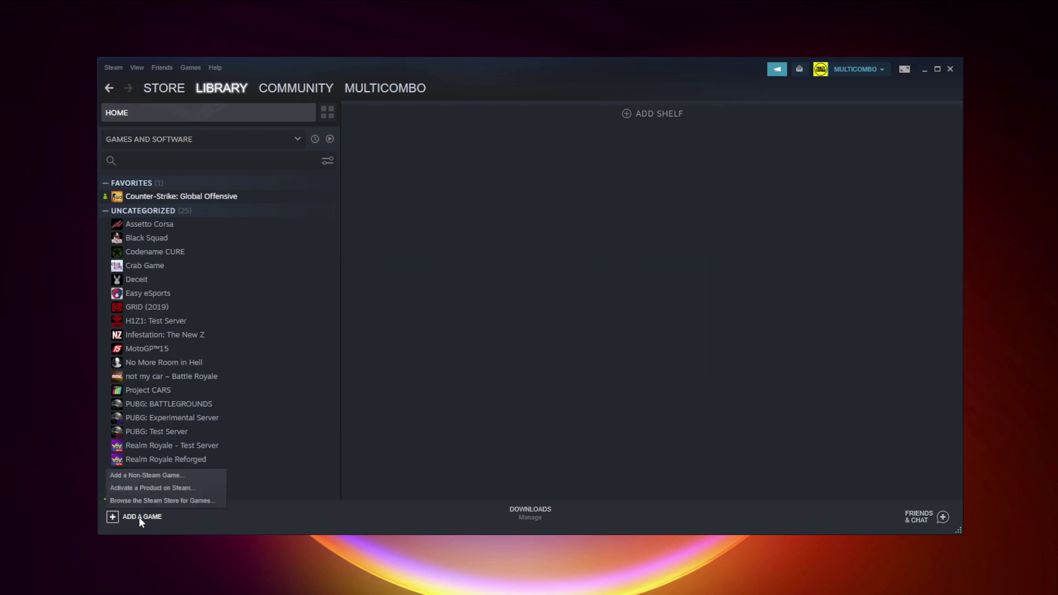
{"action": "left_click", "coordinate": [143, 477]}
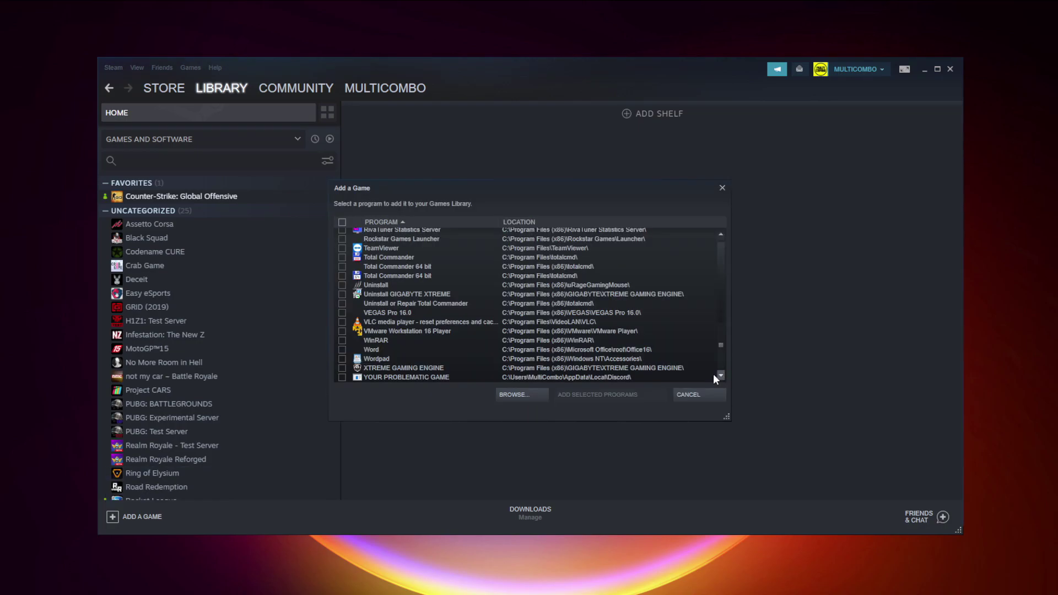
{"action": "left_click", "coordinate": [391, 378]}
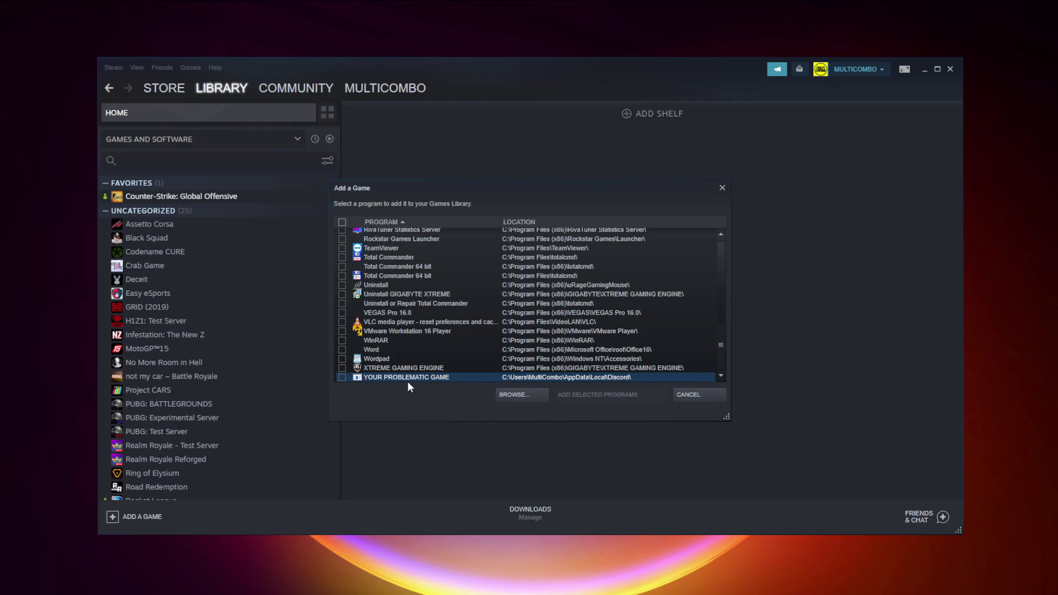
{"action": "left_click", "coordinate": [342, 378]}
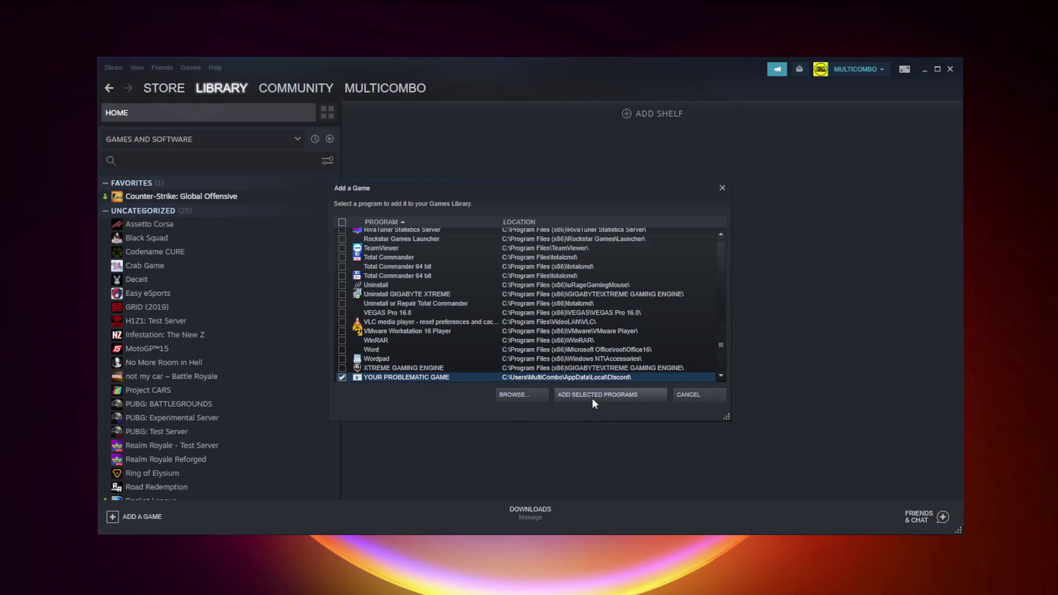
{"action": "left_click", "coordinate": [617, 398]}
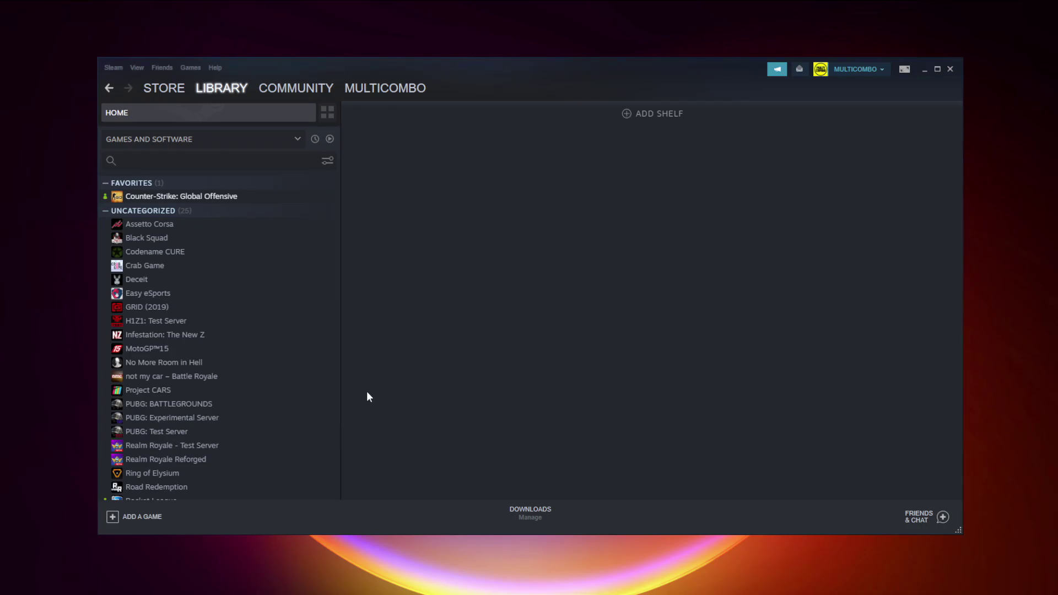
{"action": "scroll", "coordinate": [305, 359], "scroll_direction": "down", "scroll_amount": 4}
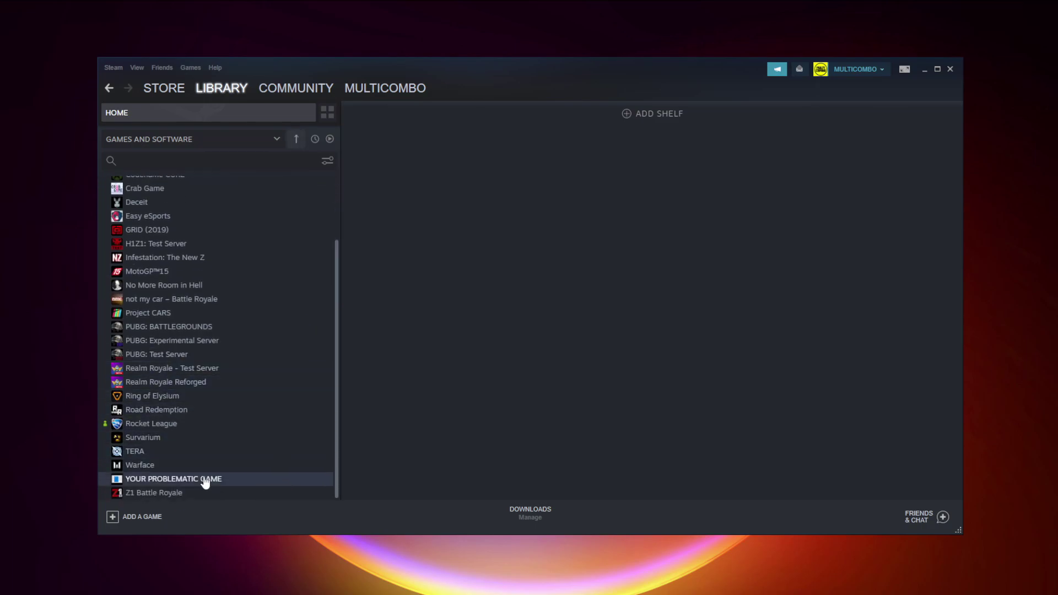
{"action": "left_click", "coordinate": [205, 483]}
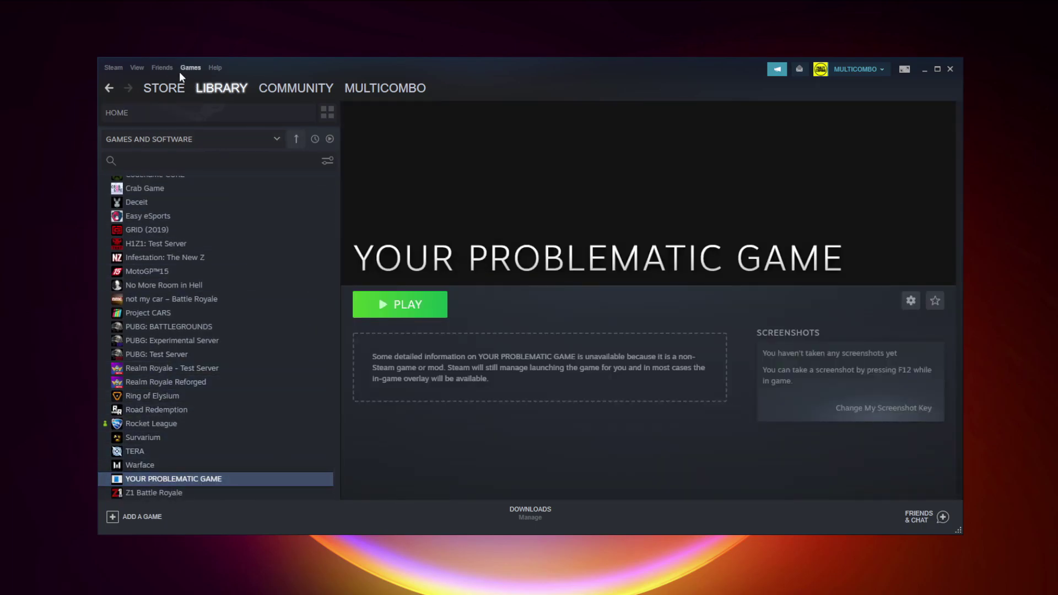
Step: Open the General Controller Settings from the Controller category of Steam Settings
{"action": "left_click", "coordinate": [111, 68]}
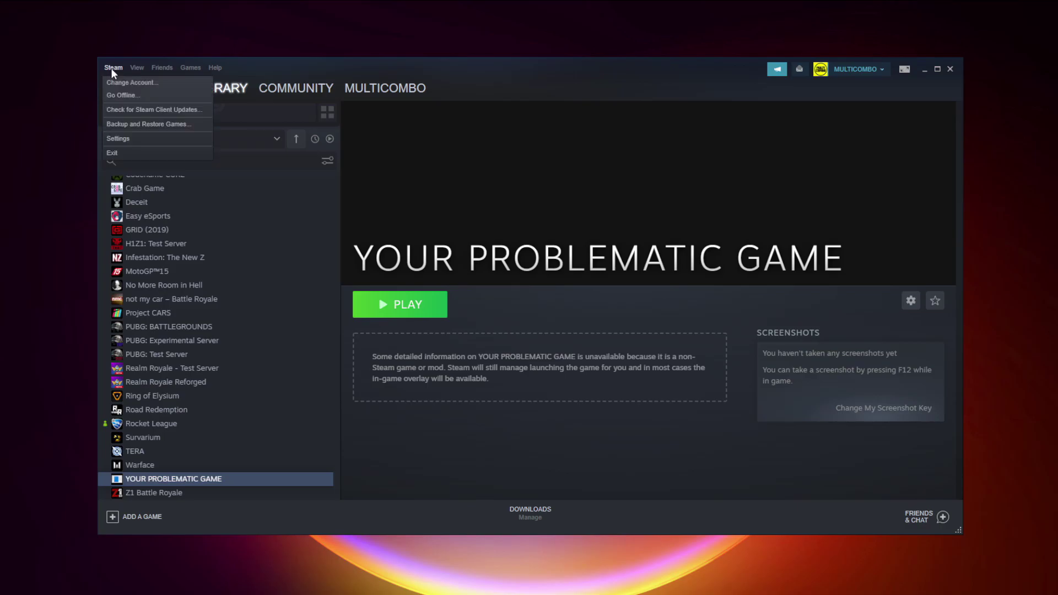
{"action": "left_click", "coordinate": [134, 141]}
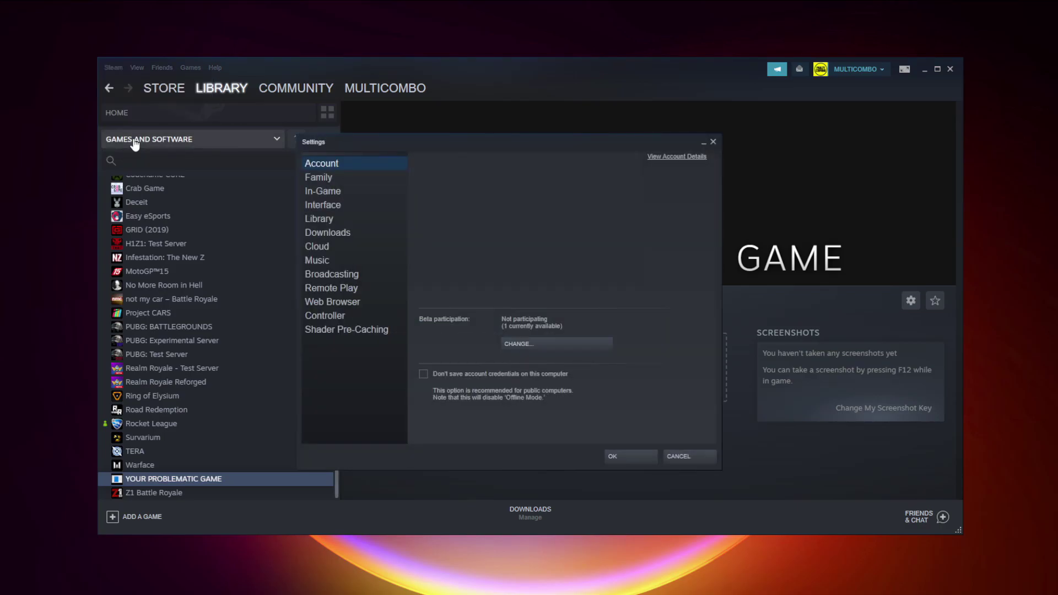
{"action": "left_click", "coordinate": [348, 316]}
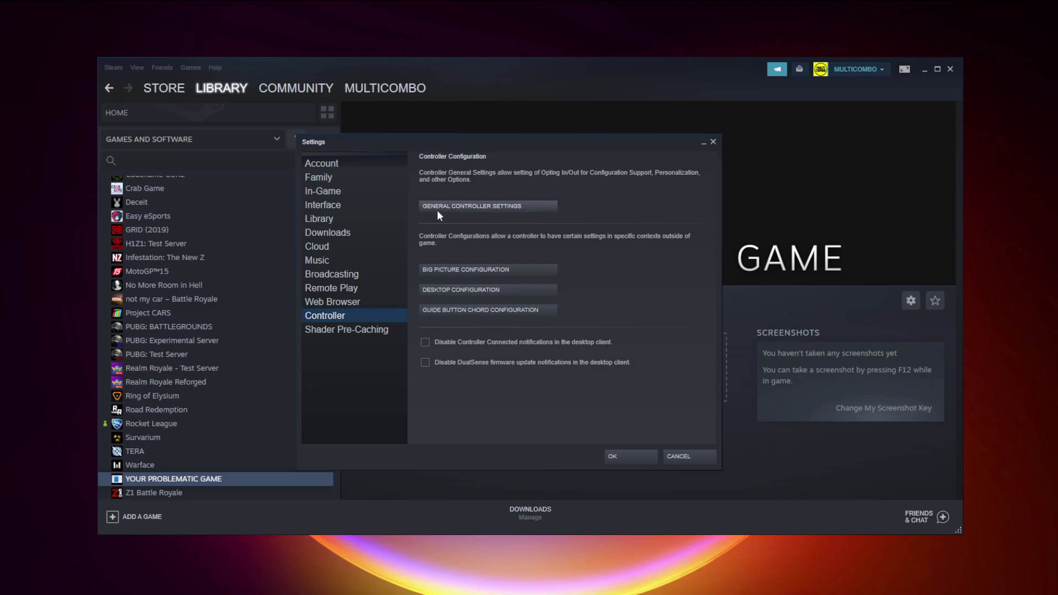
{"action": "left_click", "coordinate": [490, 208]}
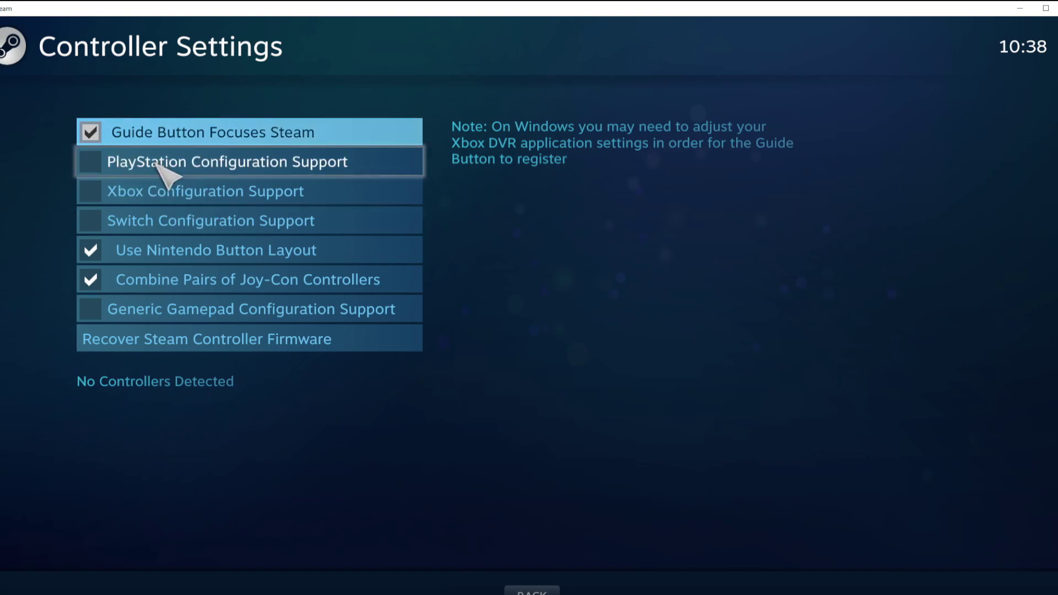
Step: Turn on Xbox Configuration Support and accept calibration for the Xbox 360 Controller
{"action": "left_click", "coordinate": [97, 190]}
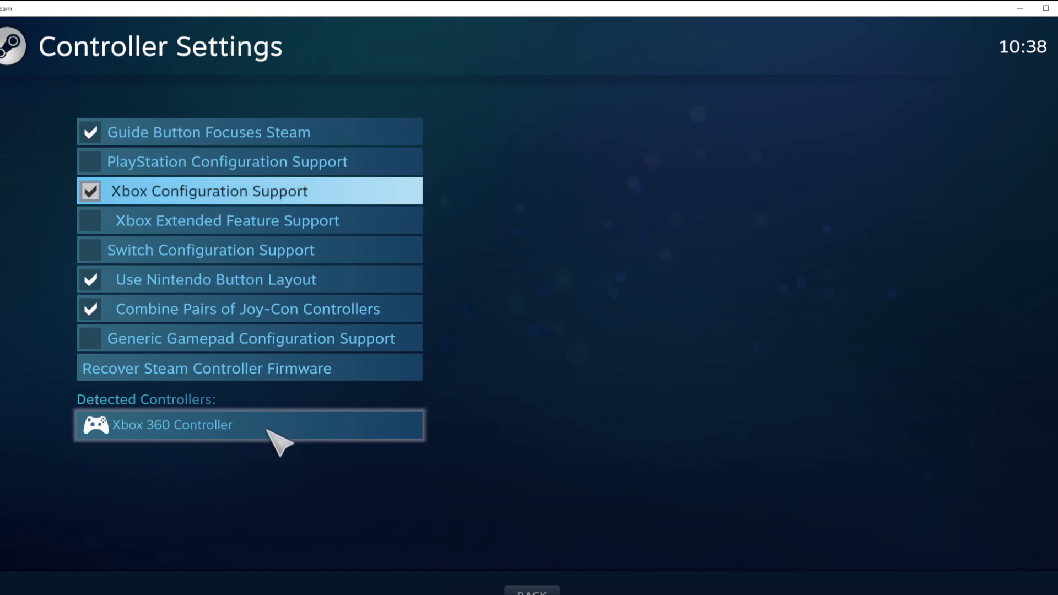
{"action": "left_click", "coordinate": [293, 430]}
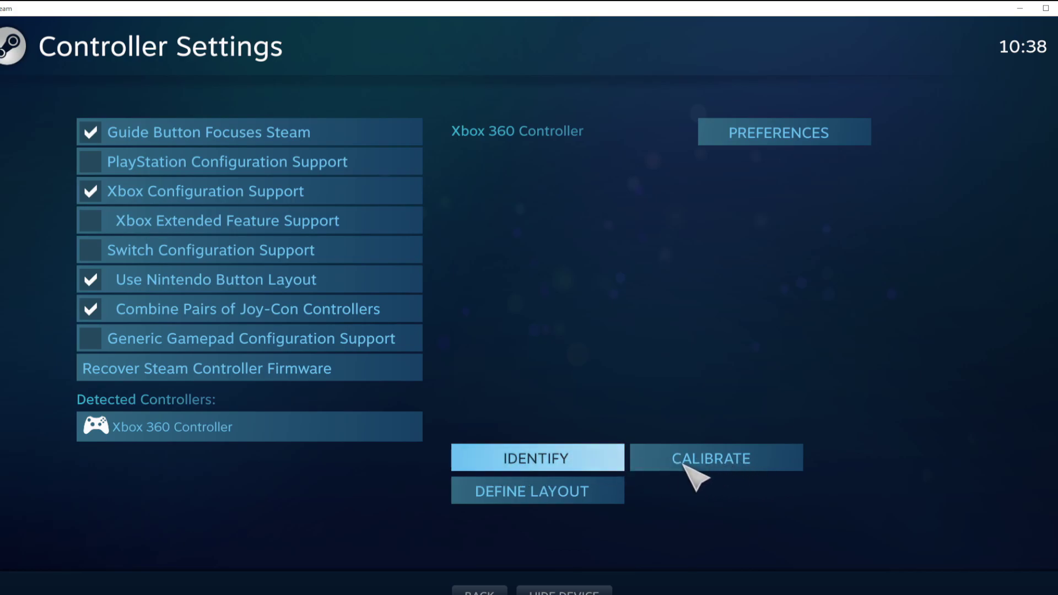
{"action": "left_click", "coordinate": [719, 464]}
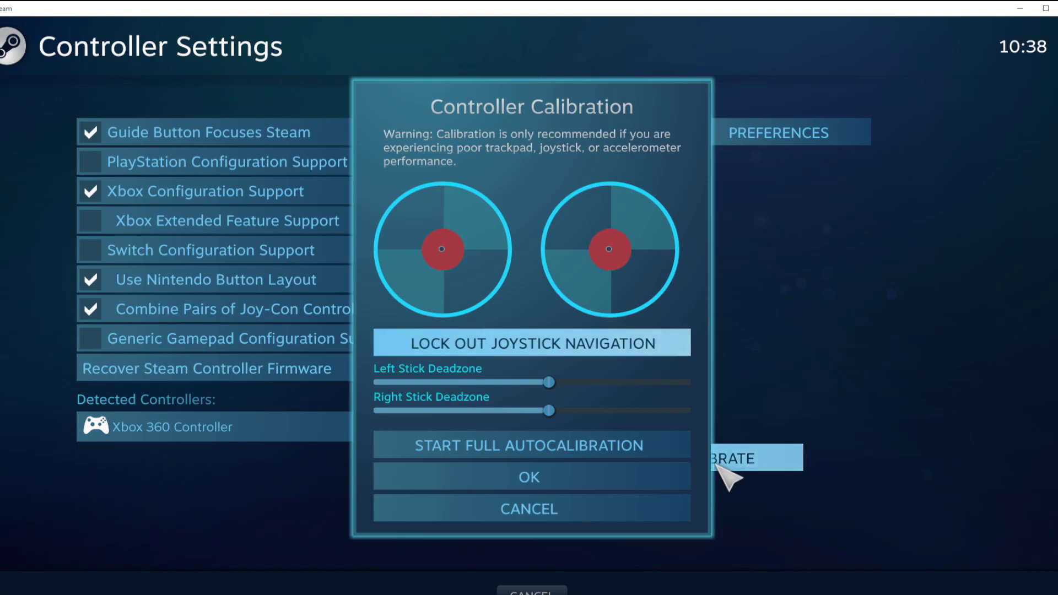
{"action": "left_click", "coordinate": [607, 477]}
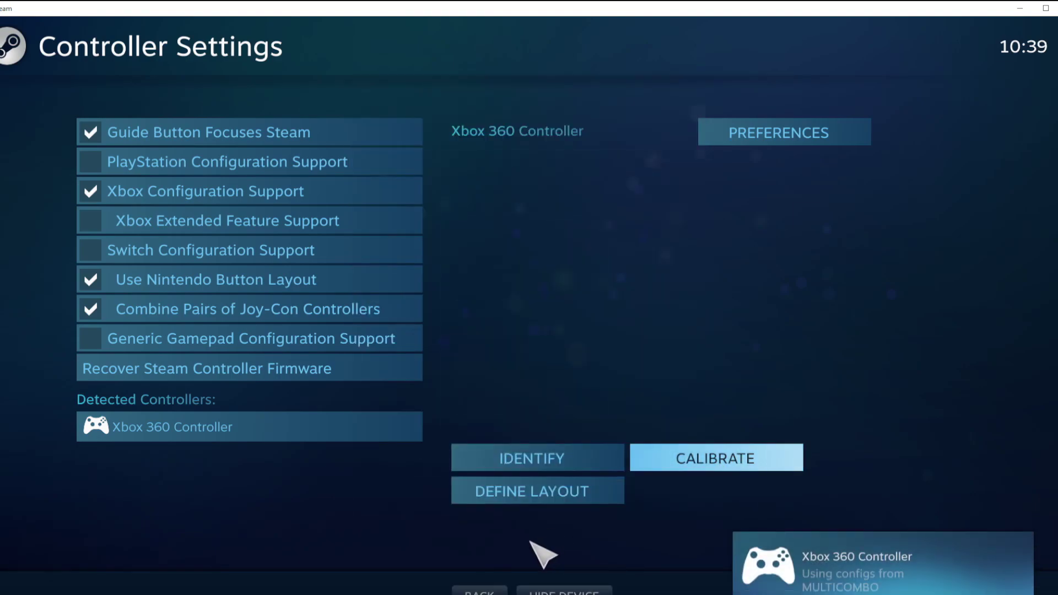
{"action": "key", "text": "Escape"}
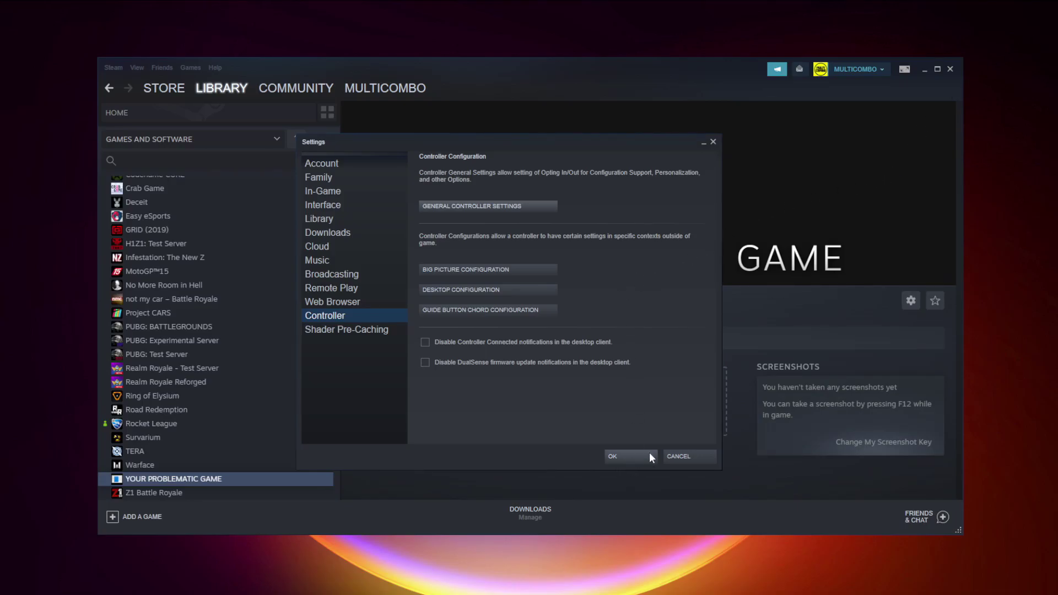
Step: Close the Settings window and switch Steam into Big Picture Mode
{"action": "left_click", "coordinate": [633, 459]}
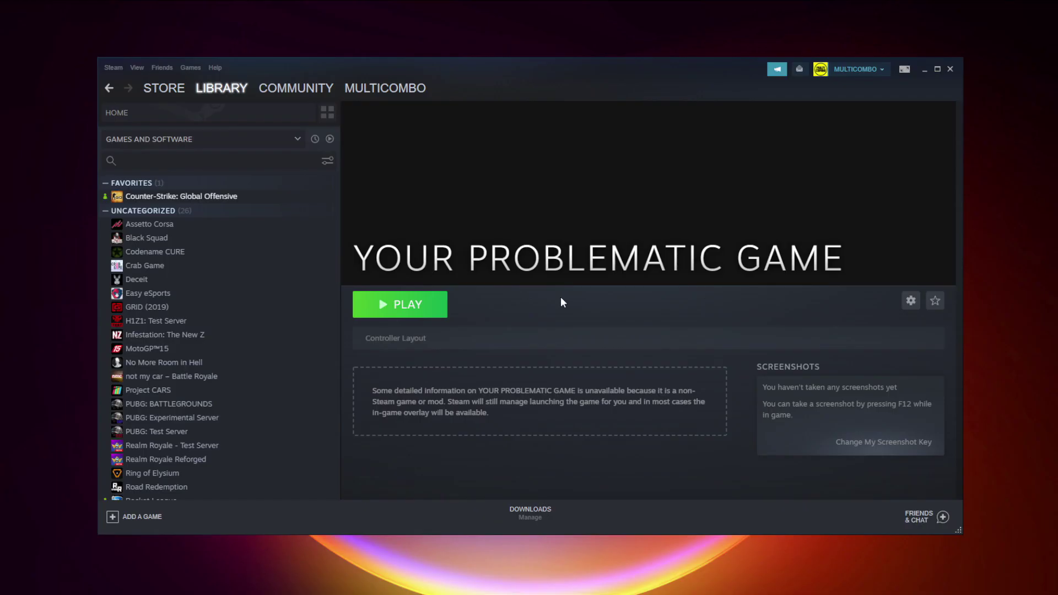
{"action": "left_click", "coordinate": [905, 69]}
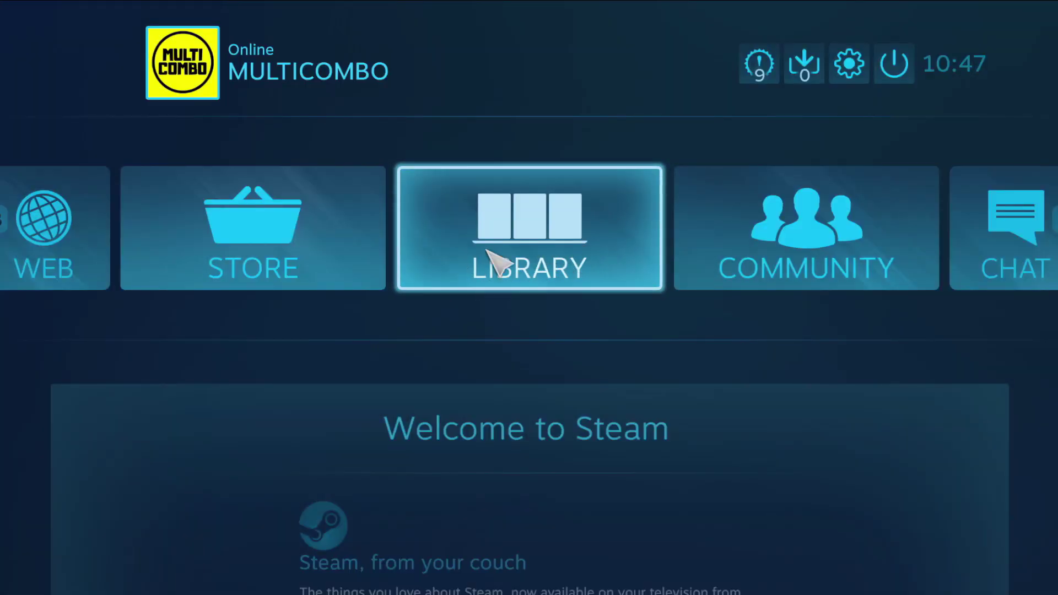
Step: Set the game's Steam Input Per-Game Setting to Forced Off in Big Picture, confirming with OK
{"action": "left_click", "coordinate": [551, 282]}
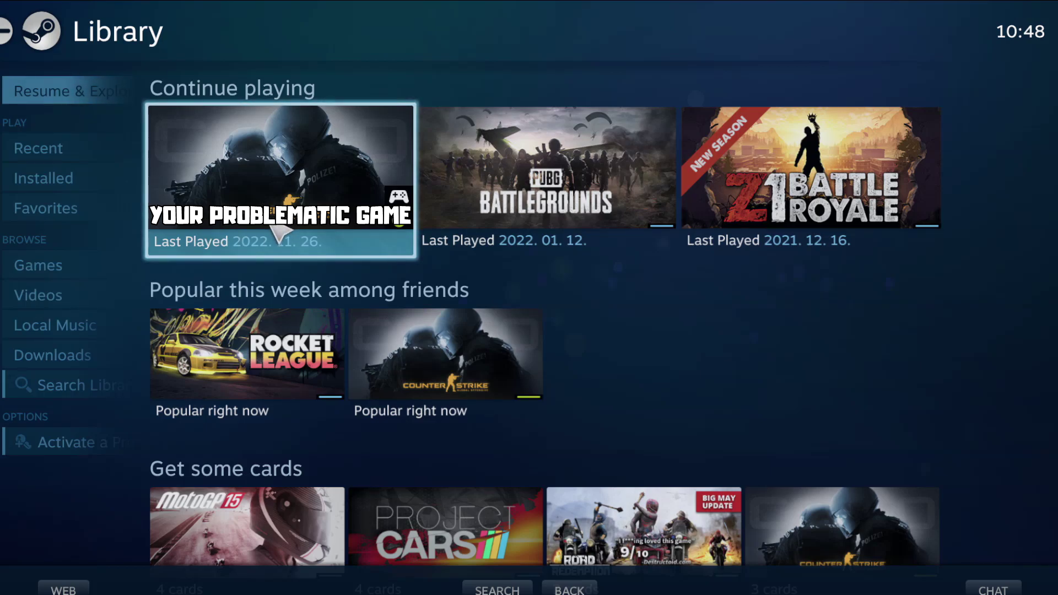
{"action": "left_click", "coordinate": [273, 227]}
{"action": "mouse_move", "coordinate": [102, 226]}
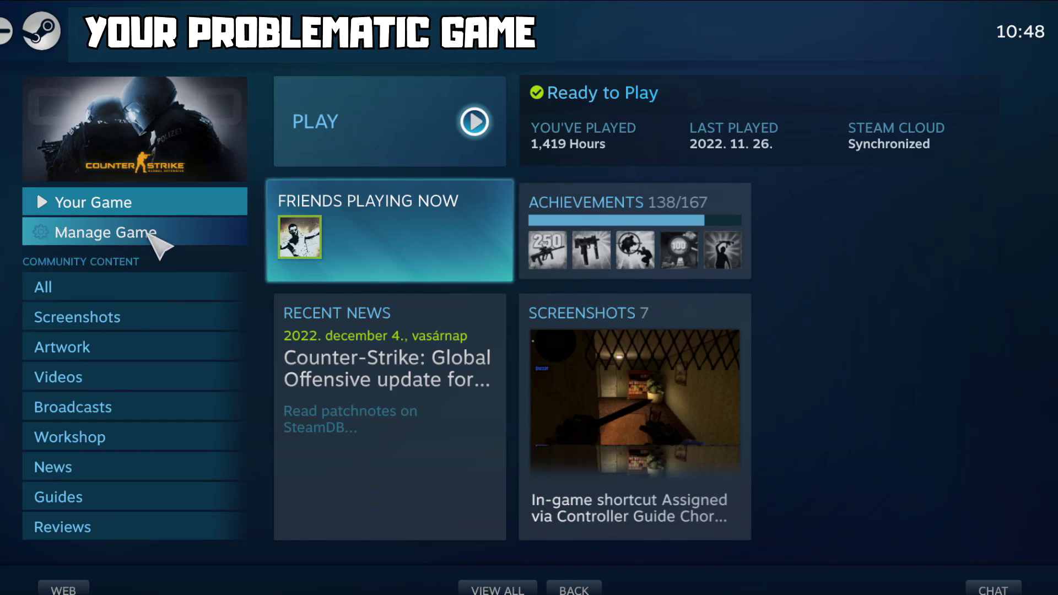
{"action": "left_click", "coordinate": [149, 234]}
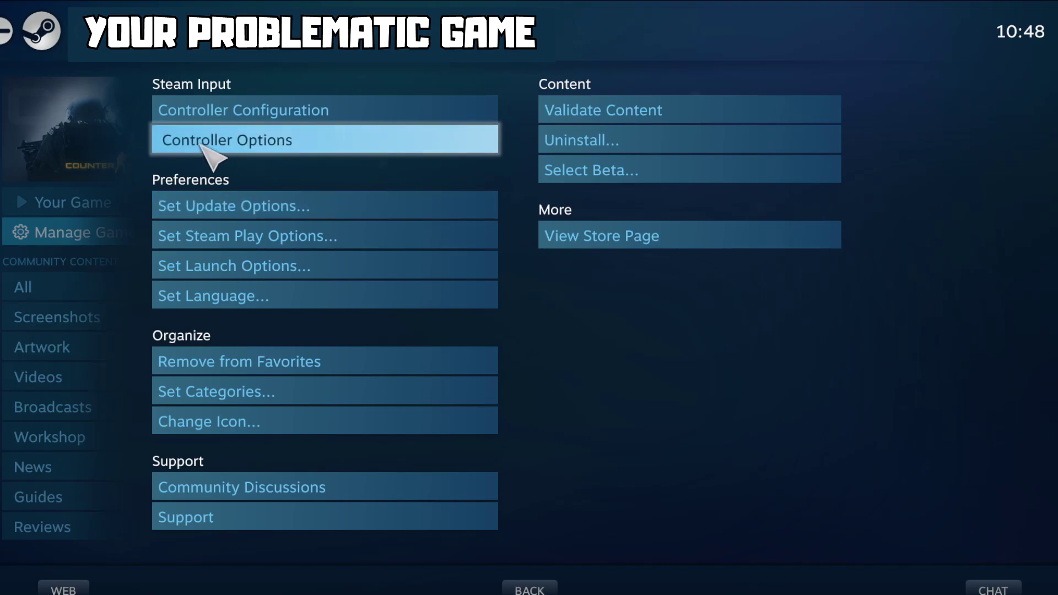
{"action": "left_click", "coordinate": [303, 145]}
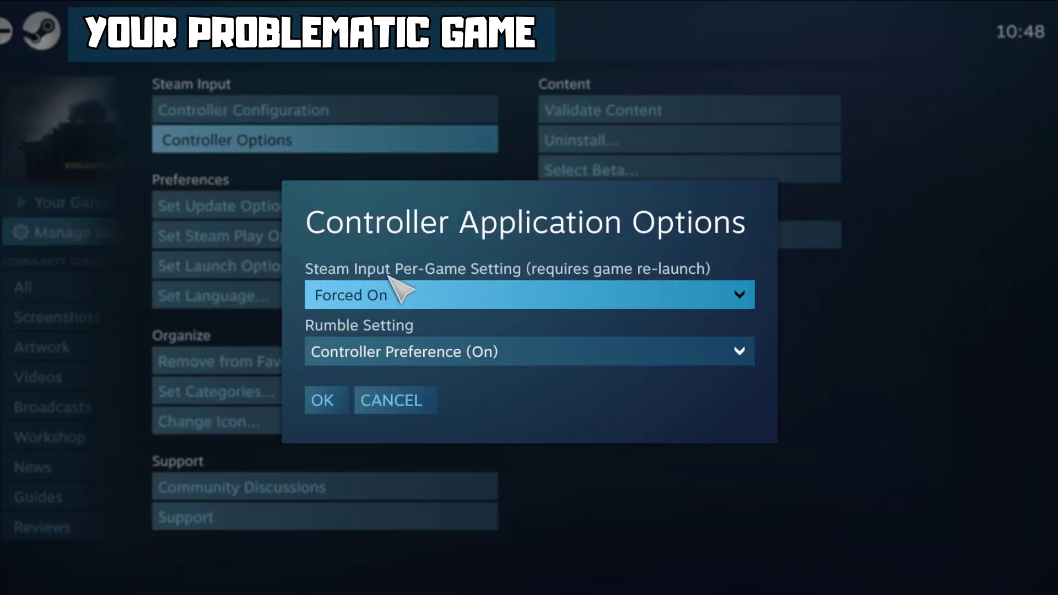
{"action": "left_click", "coordinate": [499, 293]}
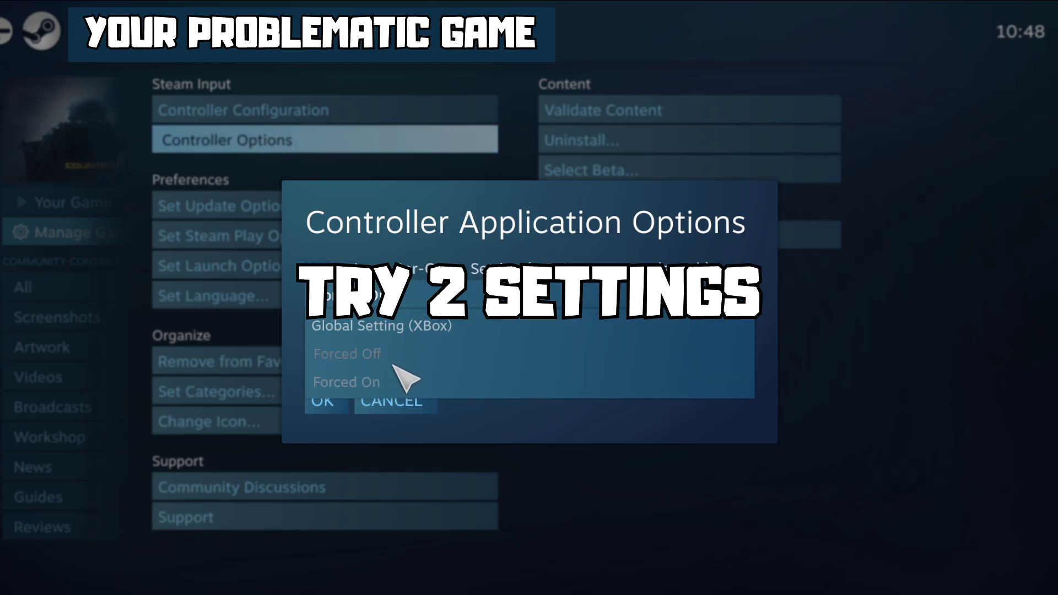
{"action": "left_click", "coordinate": [379, 356]}
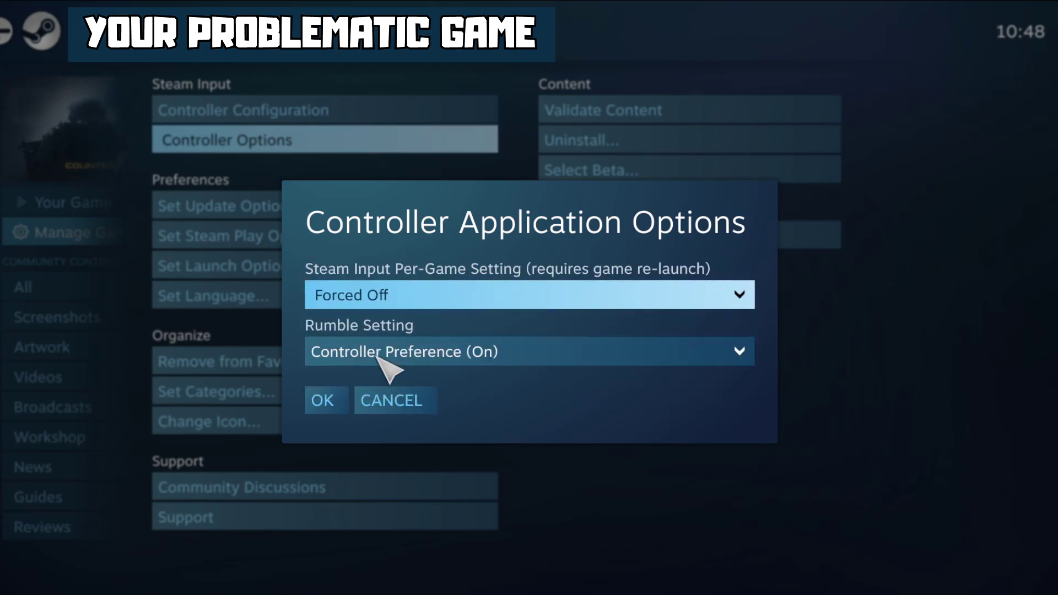
{"action": "left_click", "coordinate": [329, 402]}
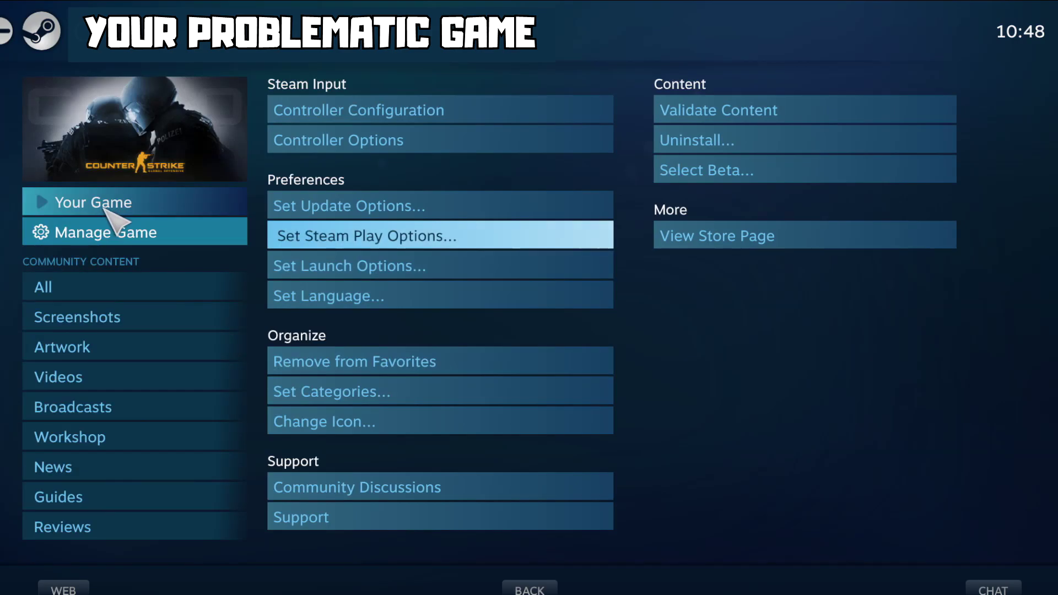
{"action": "left_click", "coordinate": [108, 209]}
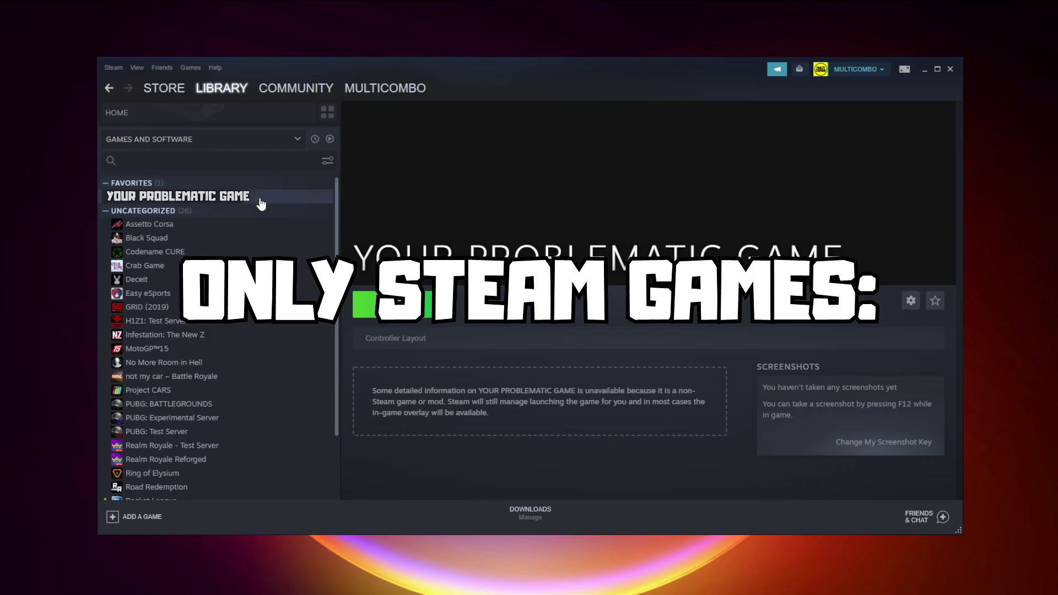
Step: Set the game's Properties > Controller override to Disable Steam Input and close the dialog
{"action": "right_click", "coordinate": [257, 197]}
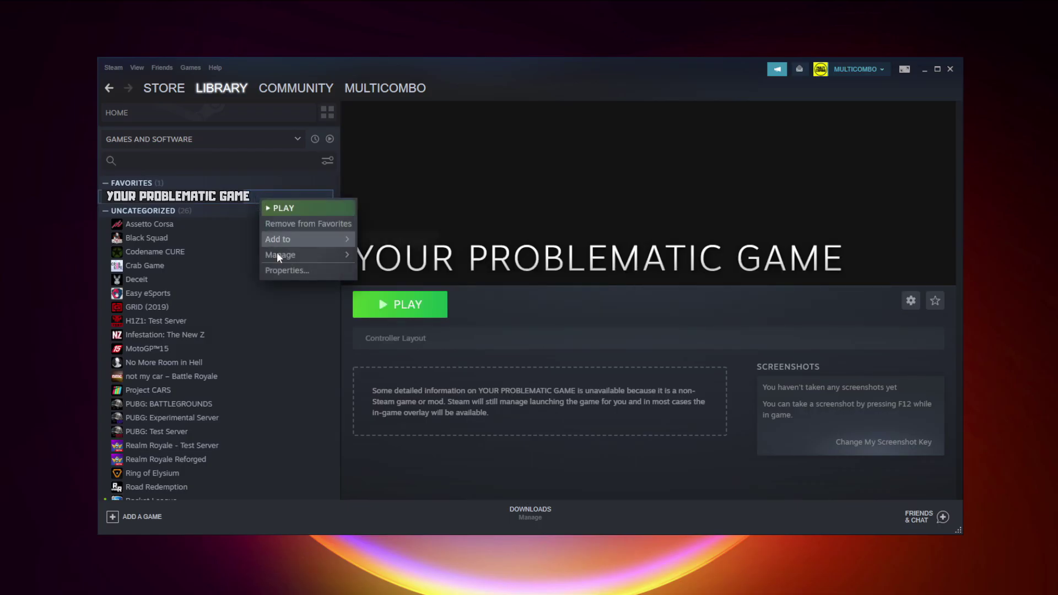
{"action": "left_click", "coordinate": [313, 269]}
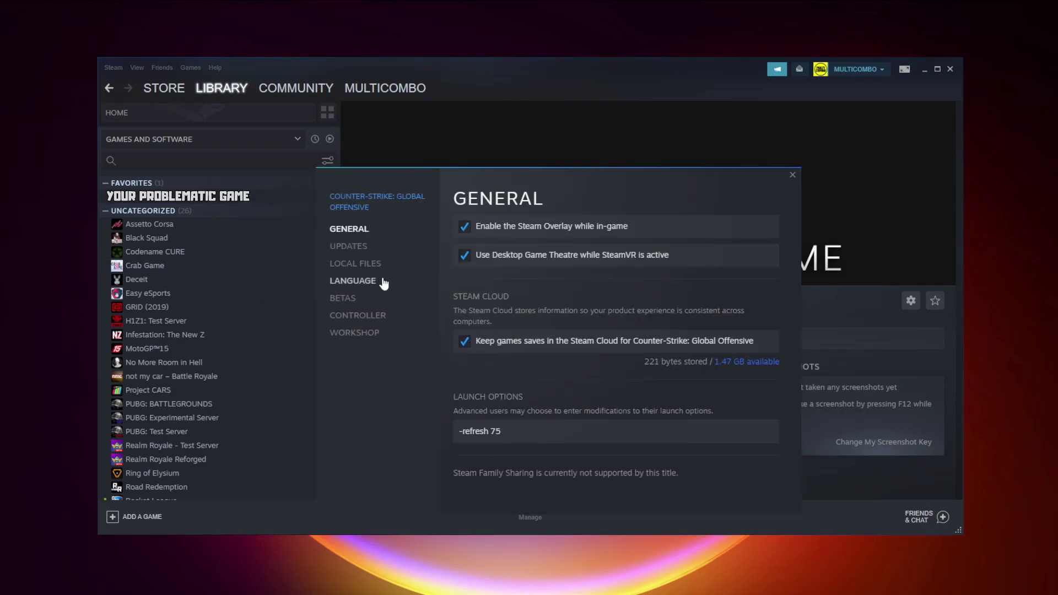
{"action": "left_click", "coordinate": [363, 316]}
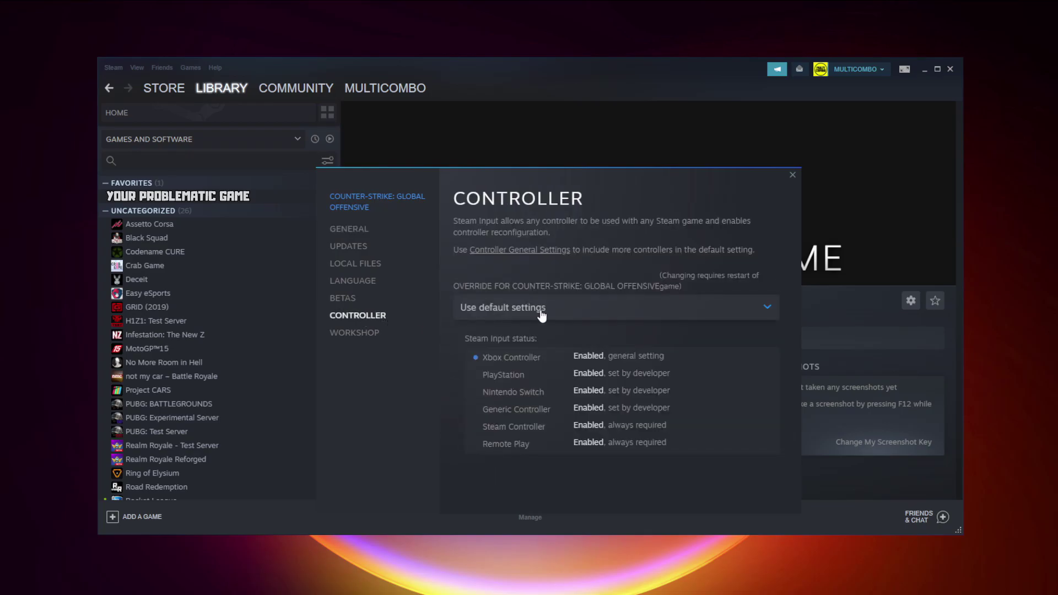
{"action": "left_click", "coordinate": [541, 313]}
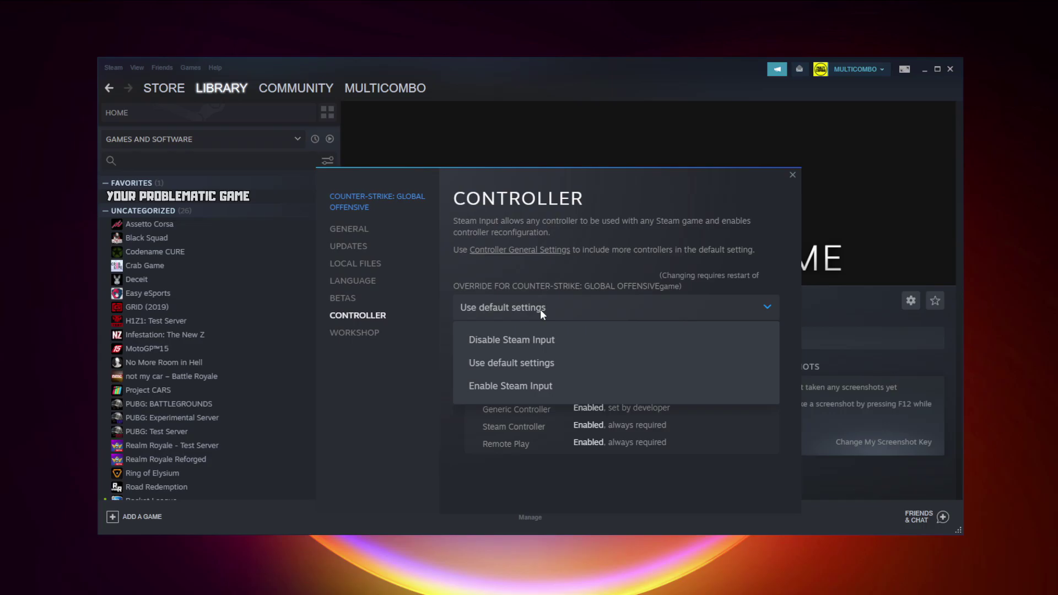
{"action": "left_click", "coordinate": [535, 340]}
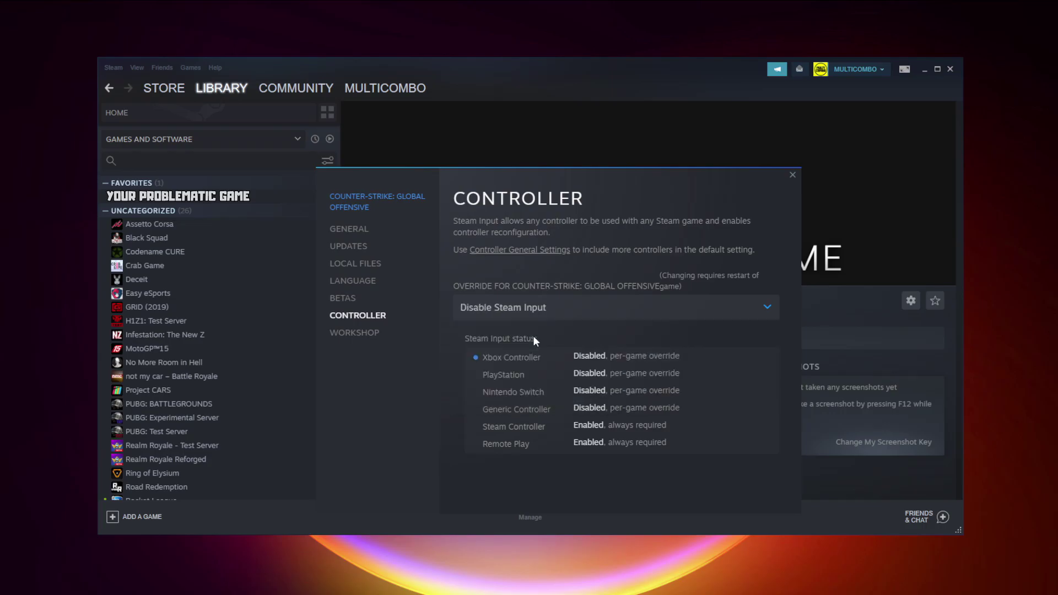
{"action": "left_click", "coordinate": [792, 176]}
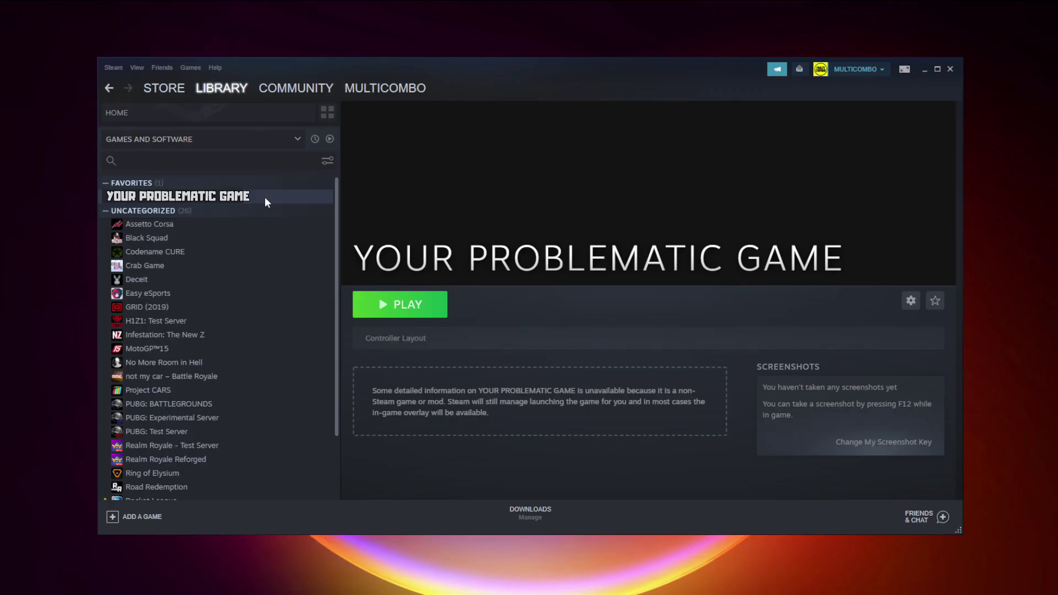
Step: Change the game's Properties > Controller override to Enable Steam Input
{"action": "right_click", "coordinate": [265, 197]}
{"action": "left_click", "coordinate": [307, 270]}
{"action": "left_click", "coordinate": [380, 323]}
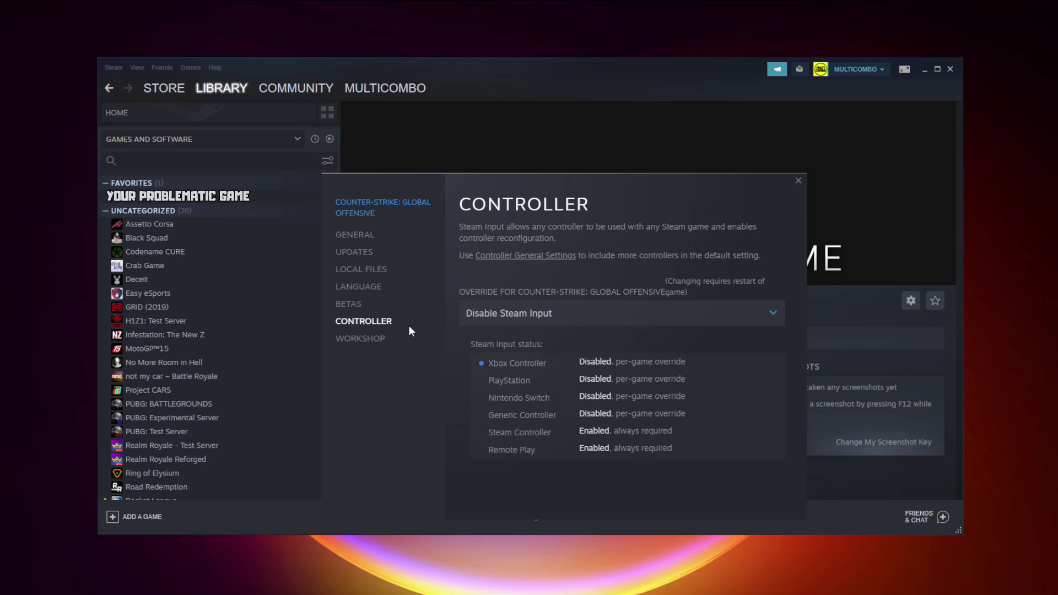
{"action": "left_click", "coordinate": [538, 313]}
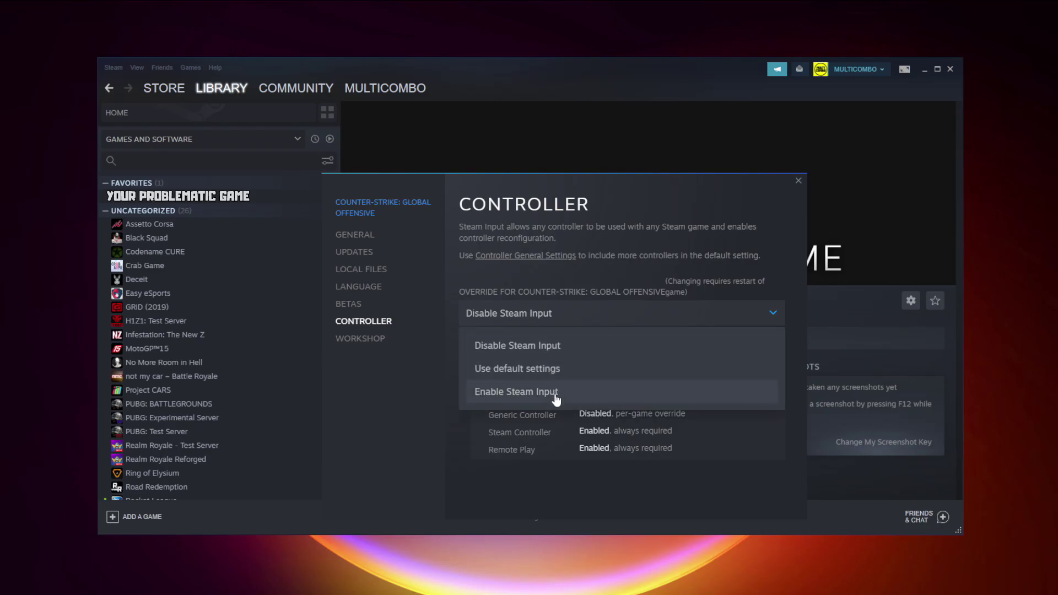
{"action": "left_click", "coordinate": [587, 396]}
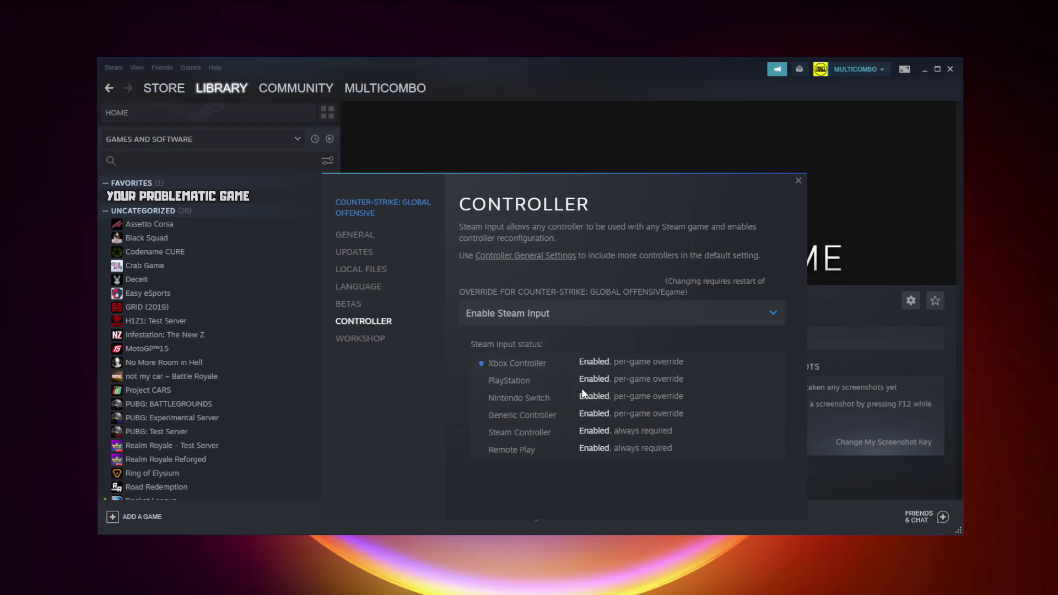